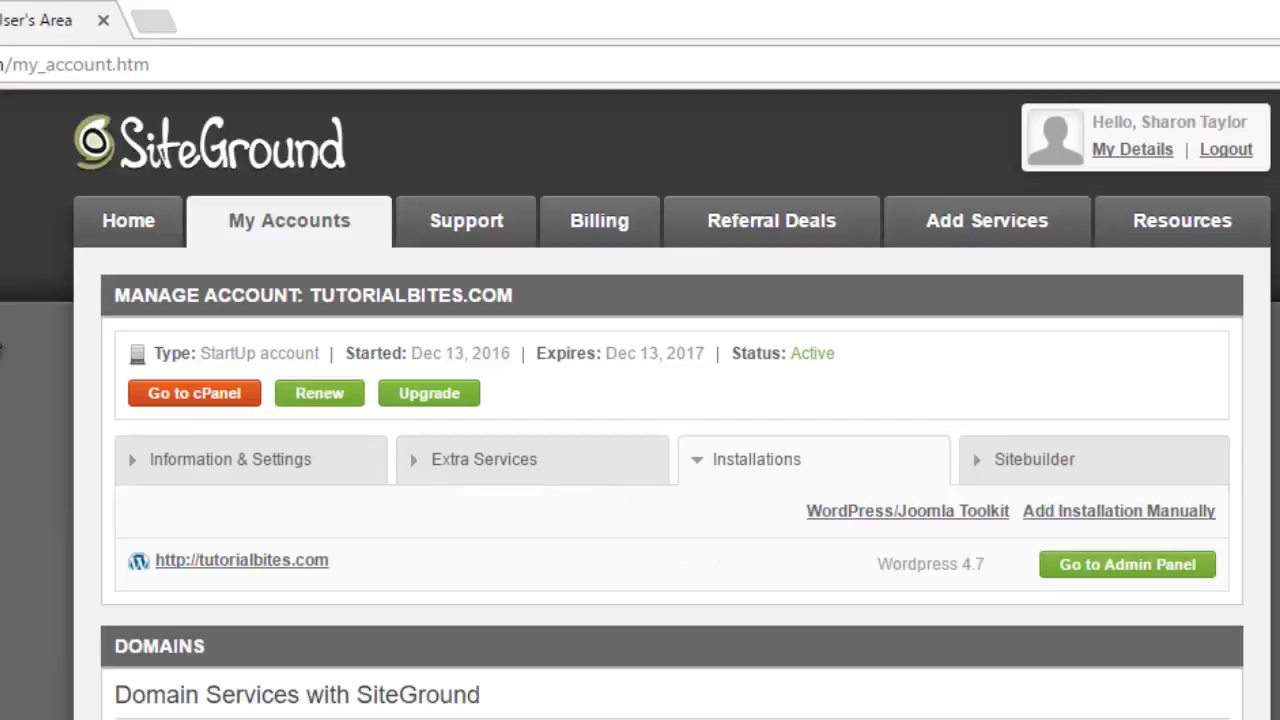
Step: Open cPanel for the tutorialbites.com account and bring up the WordPress installation form from the autoinstallers
{"action": "left_click", "coordinate": [188, 401]}
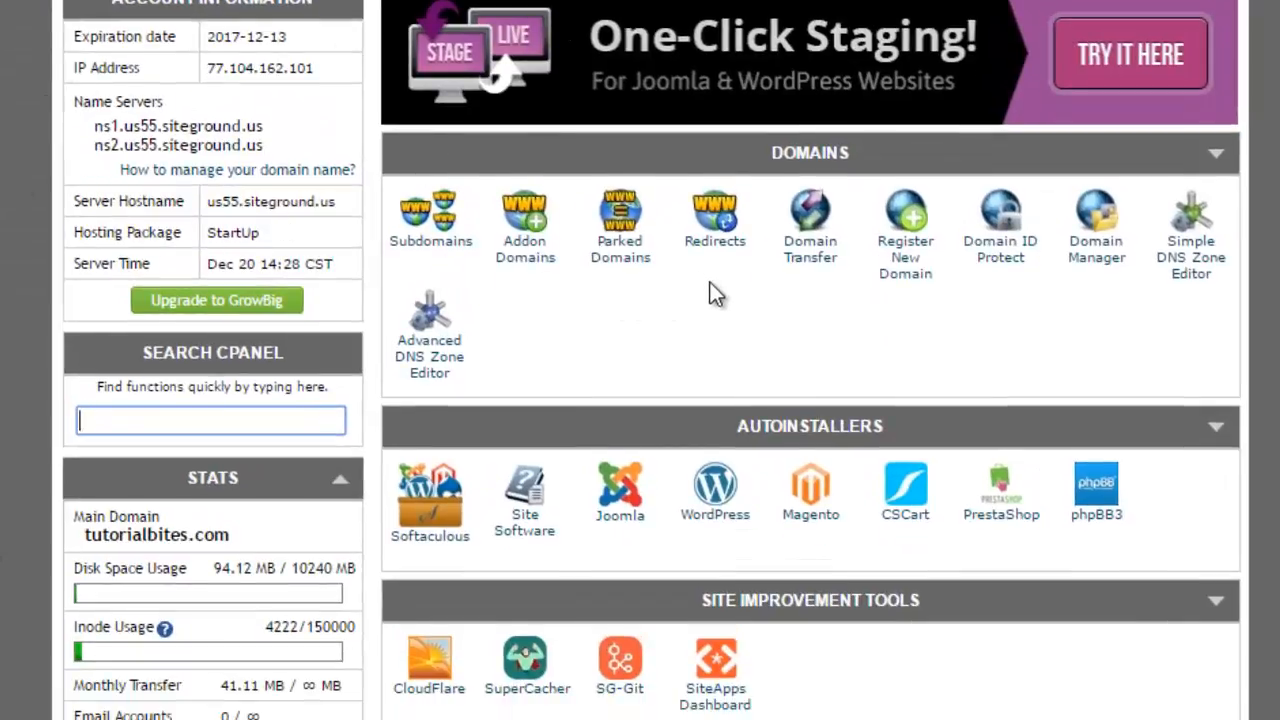
{"action": "left_click", "coordinate": [722, 520]}
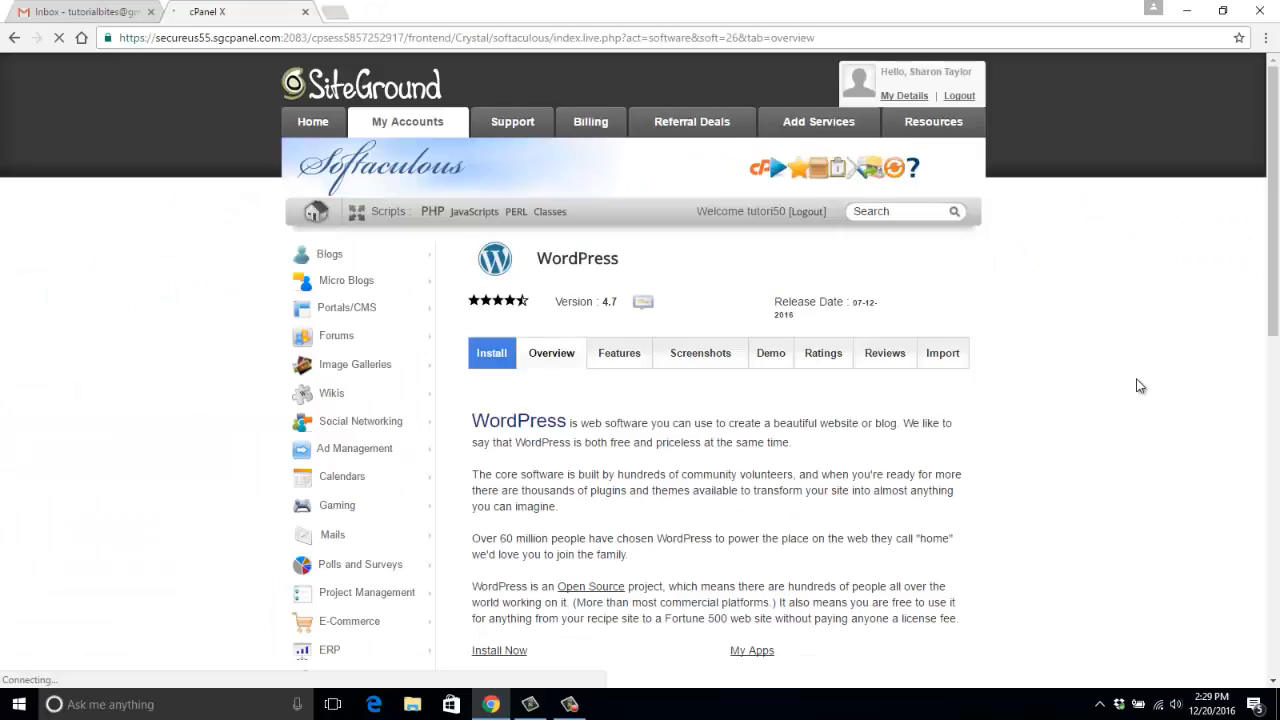
{"action": "scroll", "coordinate": [1140, 386], "scroll_direction": "down", "scroll_amount": 3}
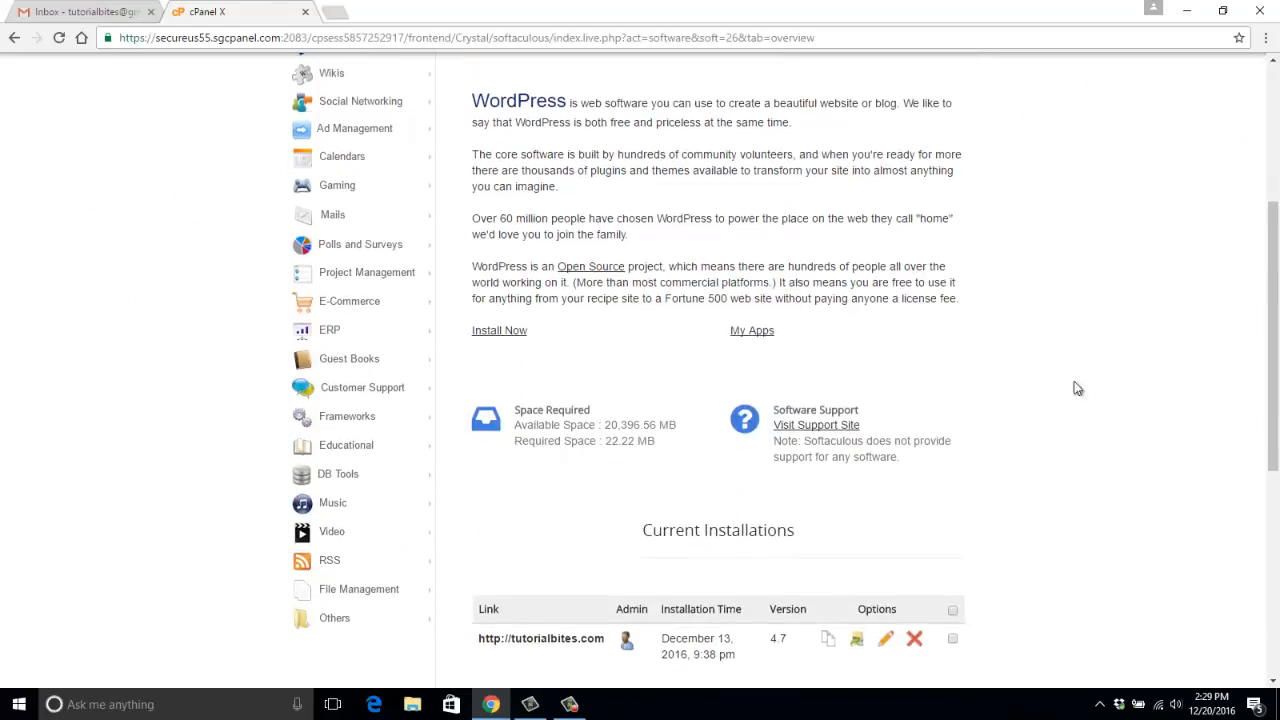
{"action": "scroll", "coordinate": [612, 325], "scroll_direction": "up", "scroll_amount": 2}
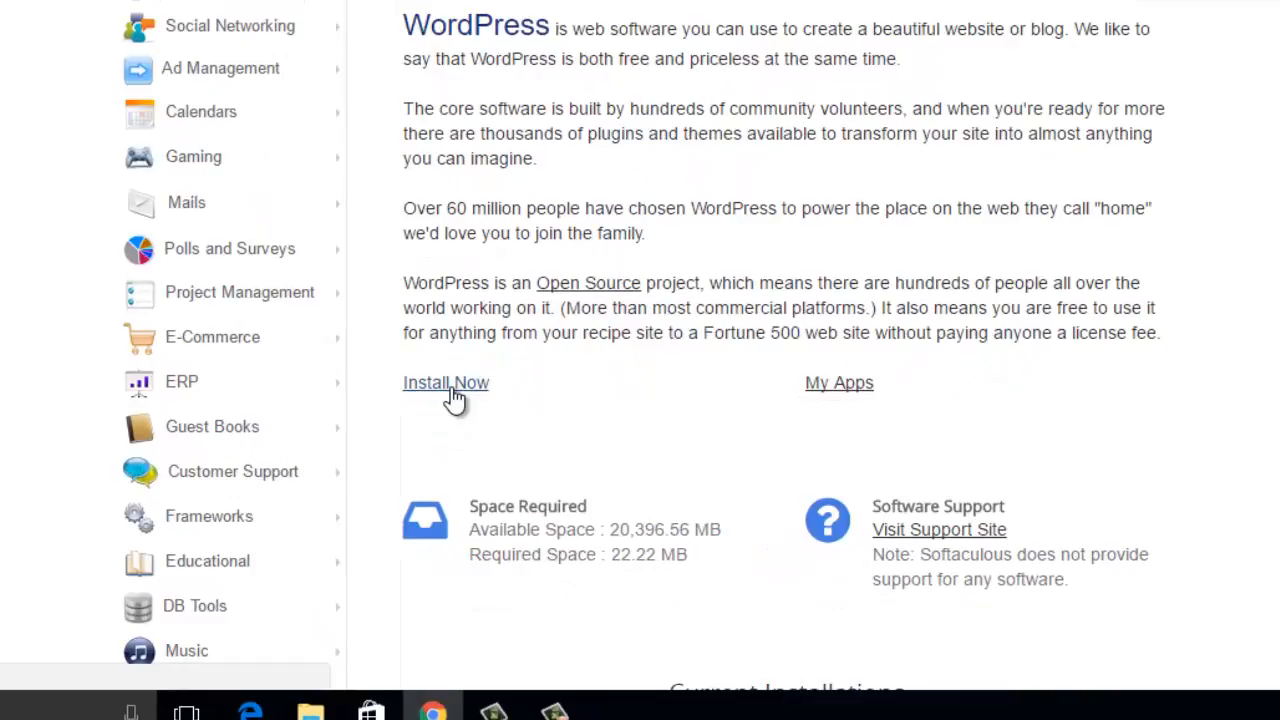
{"action": "left_click", "coordinate": [450, 388]}
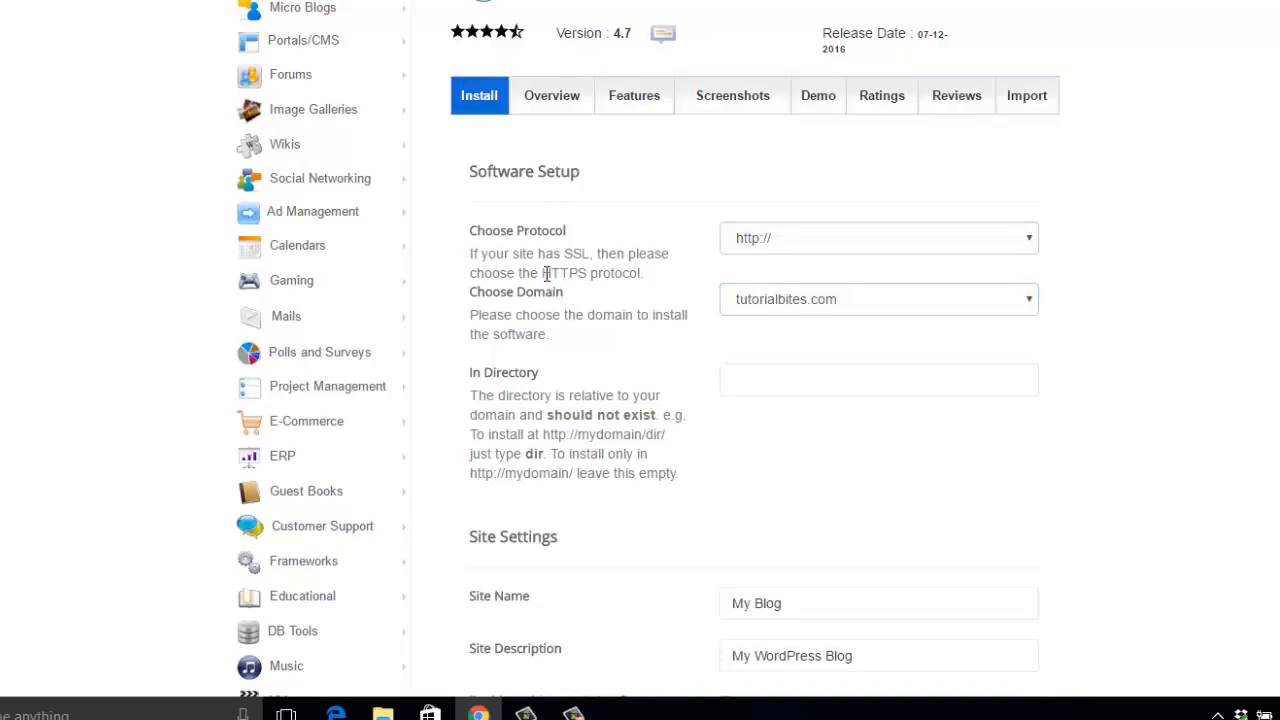
{"action": "left_click", "coordinate": [1030, 302]}
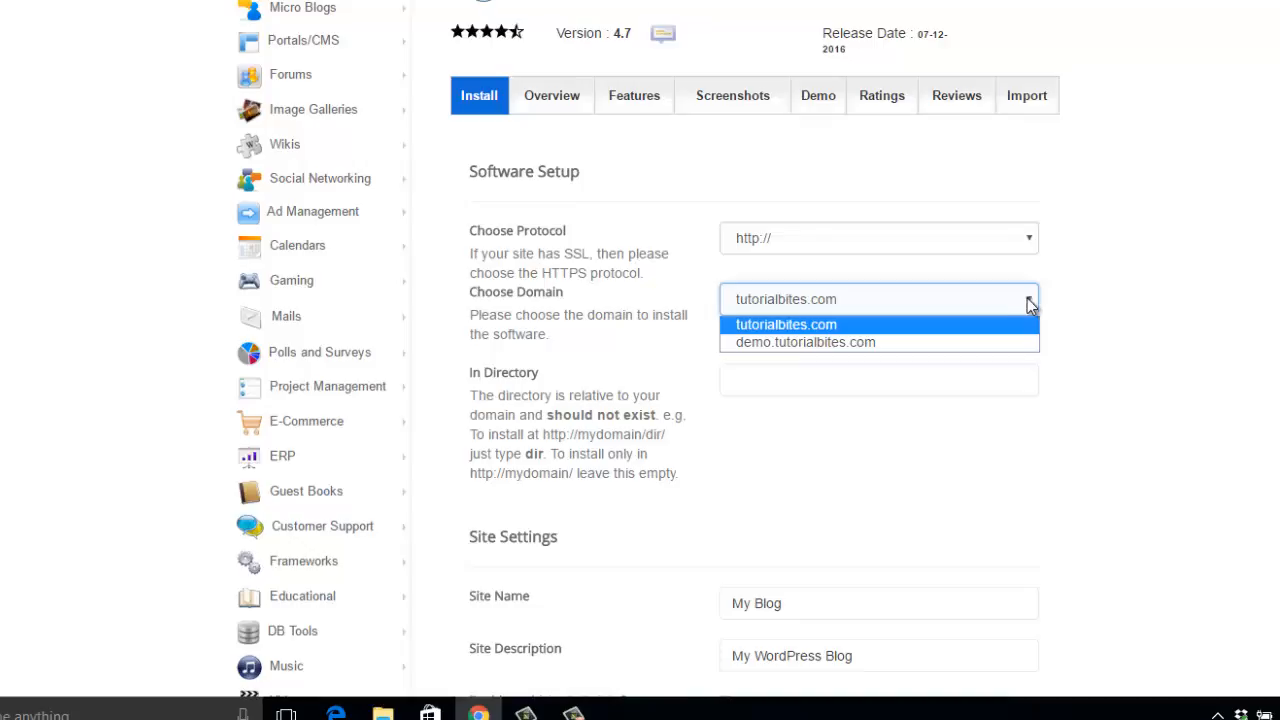
{"action": "left_click", "coordinate": [868, 344]}
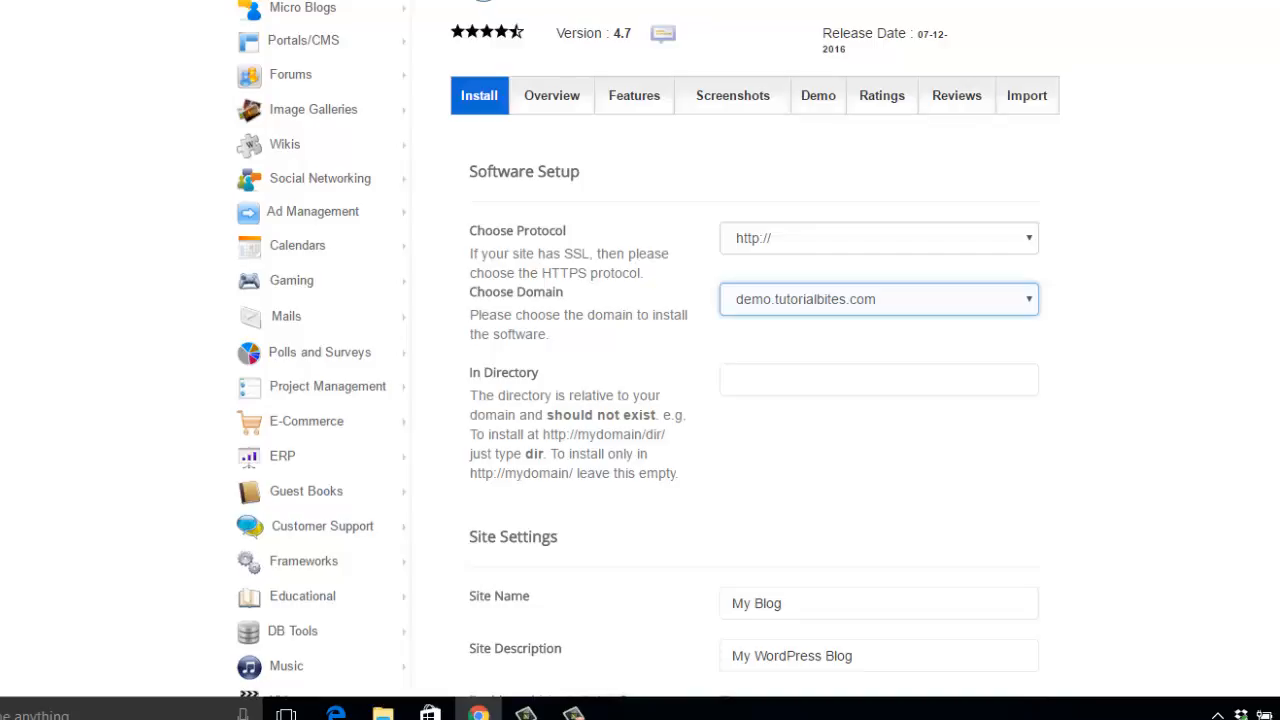
{"action": "left_click", "coordinate": [1027, 300]}
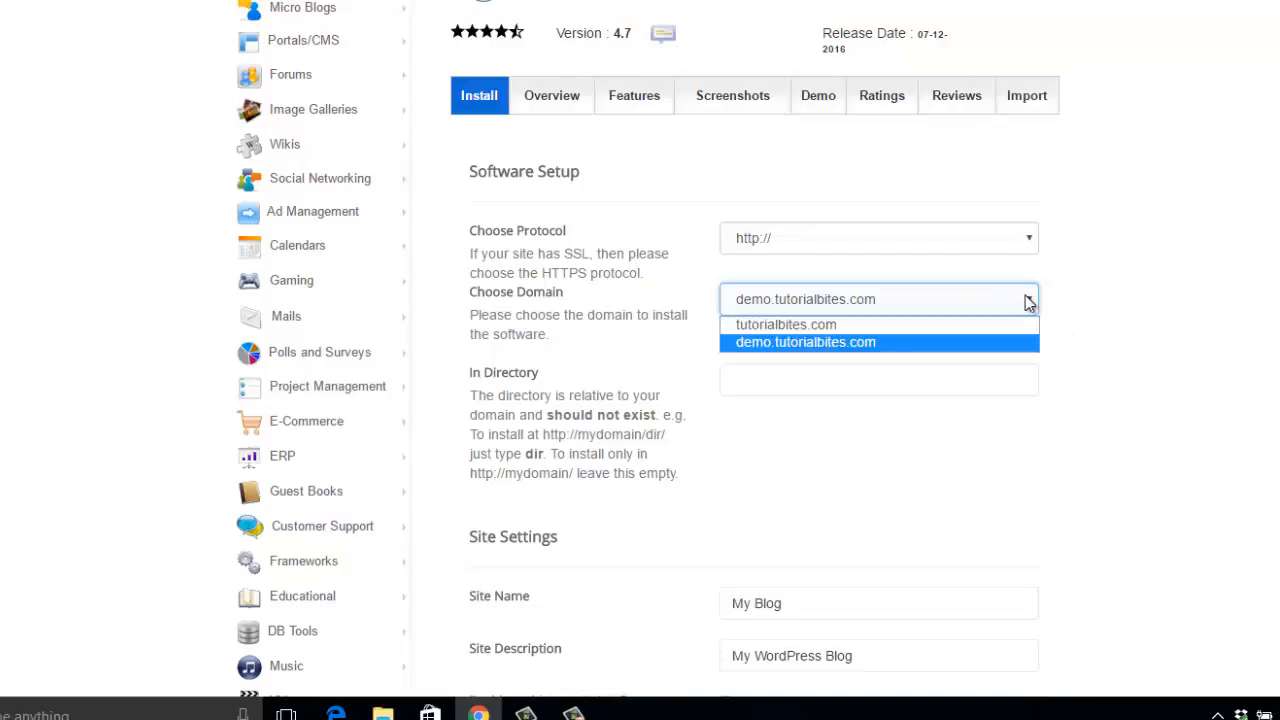
{"action": "left_click", "coordinate": [996, 326]}
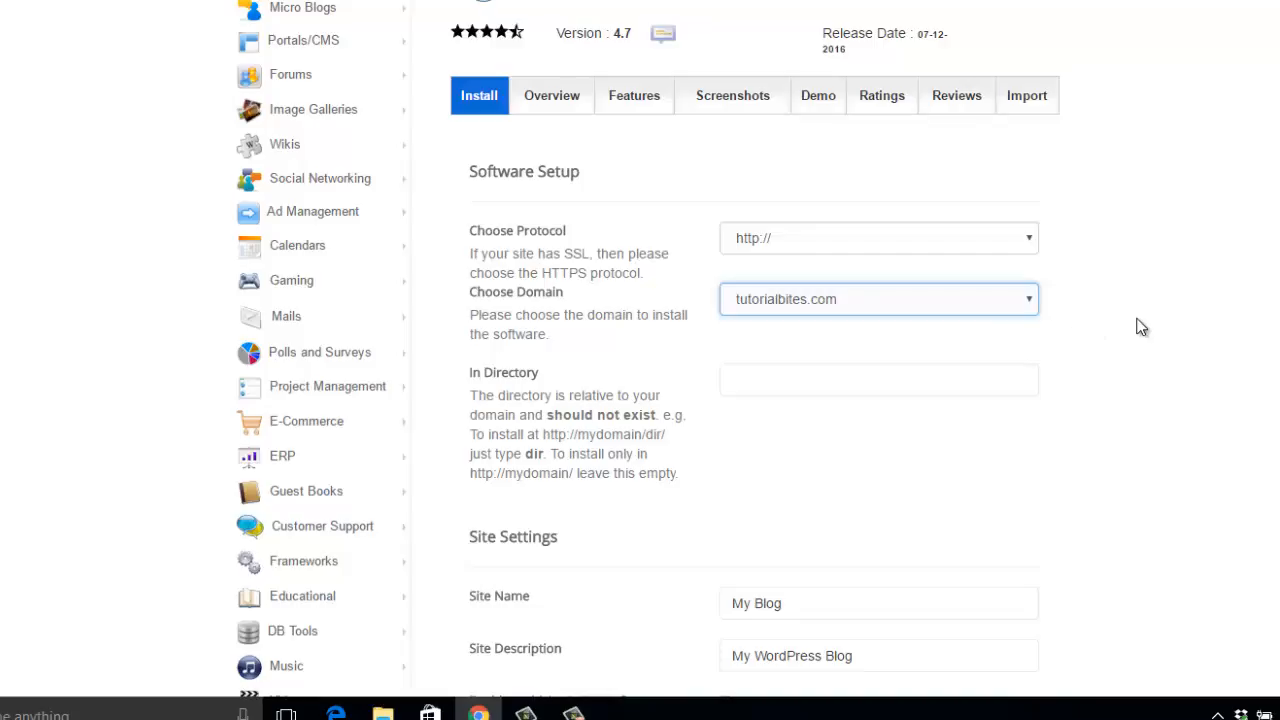
Step: Choose demo.tutorialbites.com as the installation domain and set the admin username to admin
{"action": "left_click", "coordinate": [1032, 300]}
{"action": "left_click", "coordinate": [971, 341]}
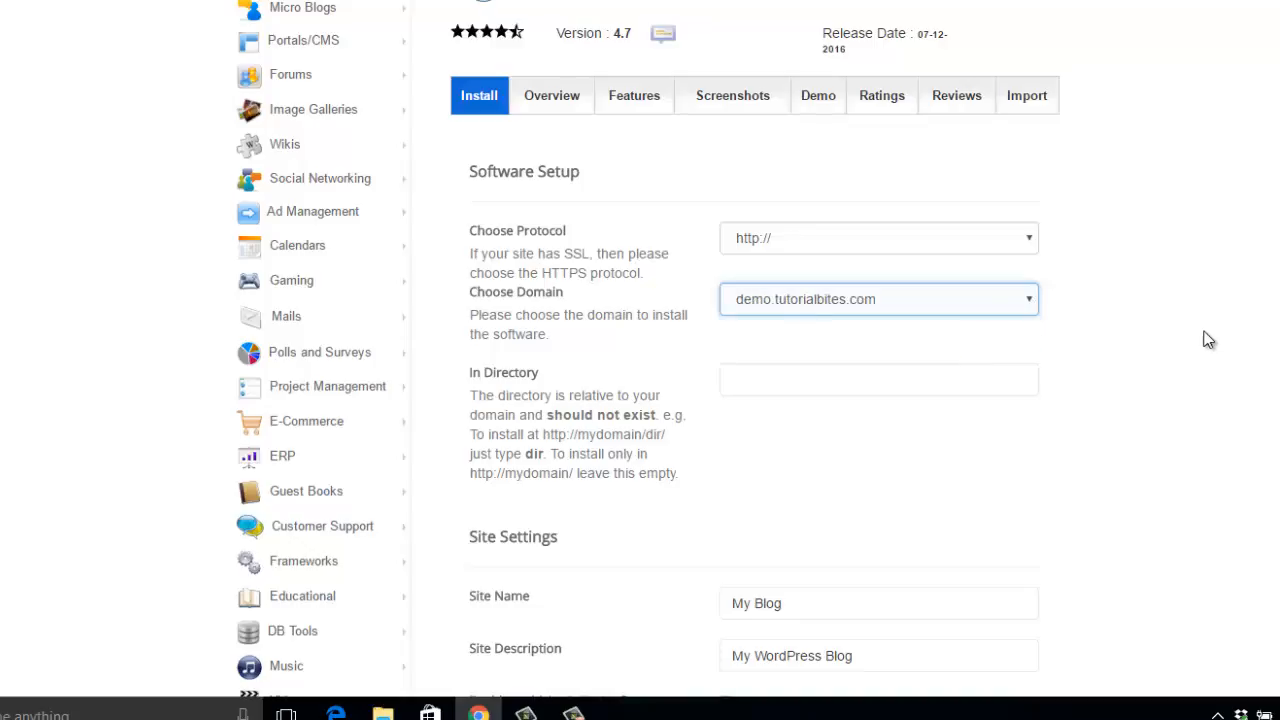
{"action": "scroll", "coordinate": [1218, 367], "scroll_direction": "down", "scroll_amount": 4}
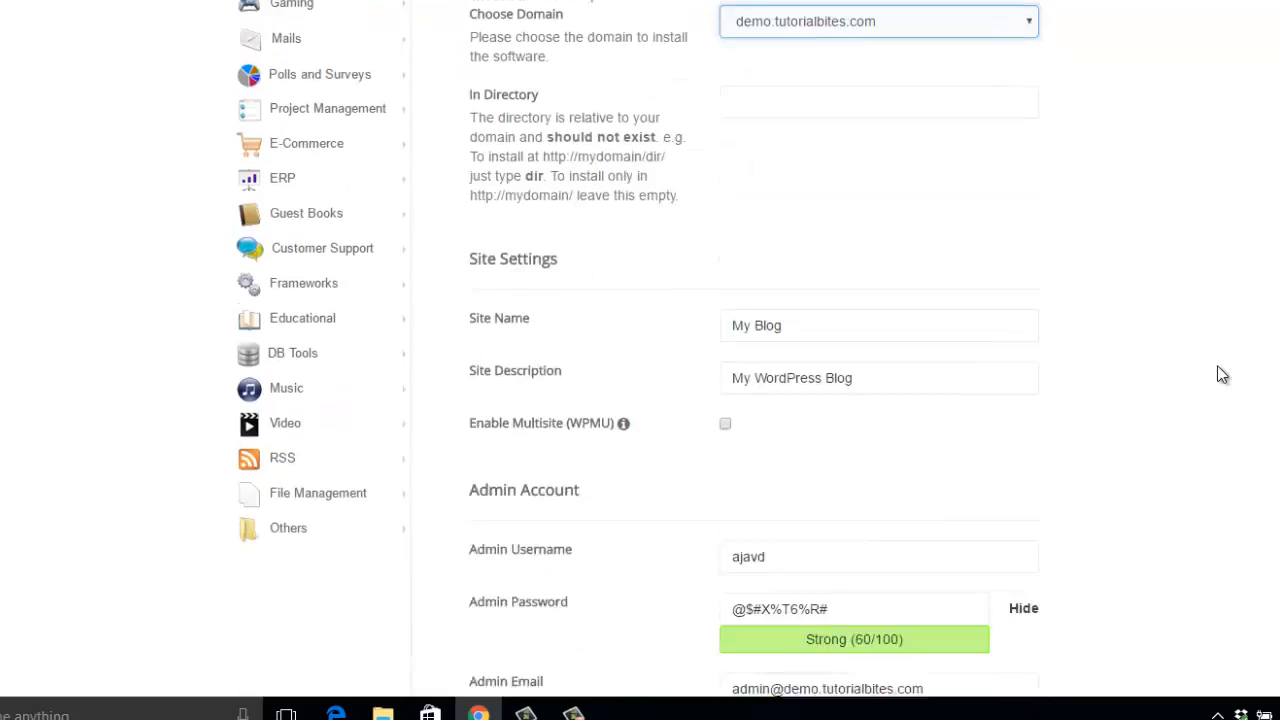
{"action": "scroll", "coordinate": [1217, 370], "scroll_direction": "down", "scroll_amount": 4}
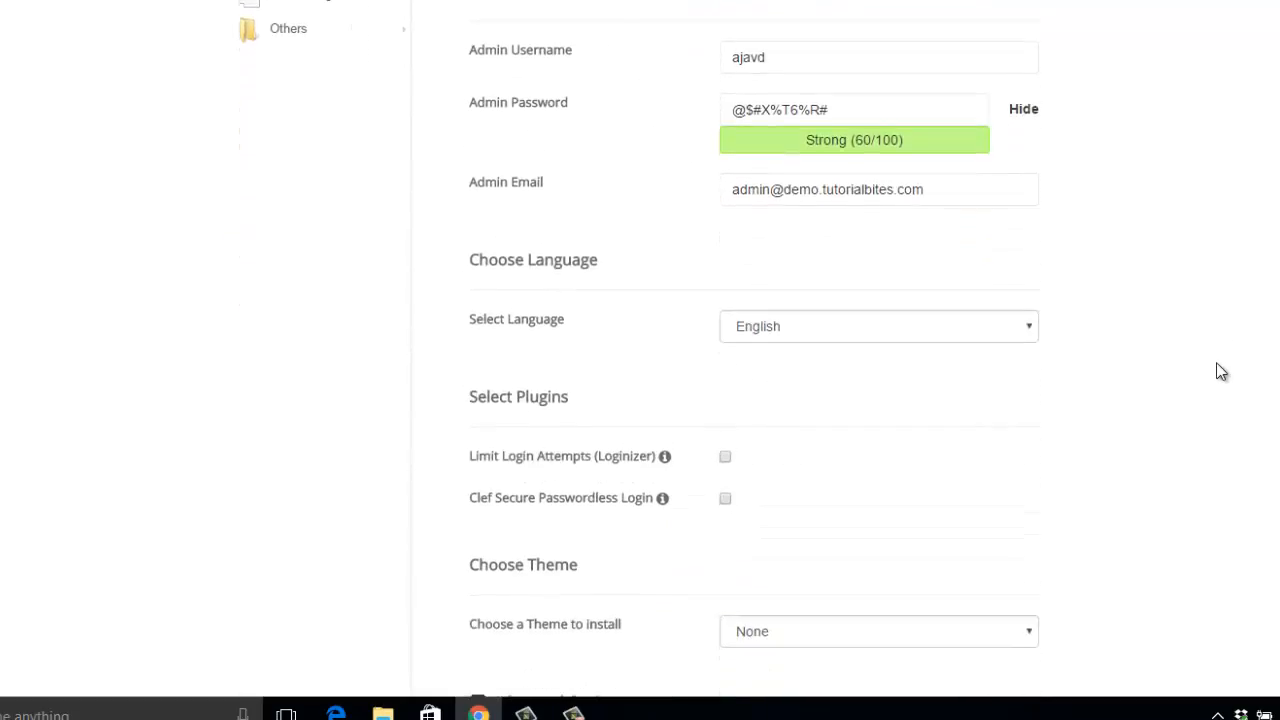
{"action": "scroll", "coordinate": [1206, 323], "scroll_direction": "up", "scroll_amount": 1}
{"action": "left_click", "coordinate": [740, 150]}
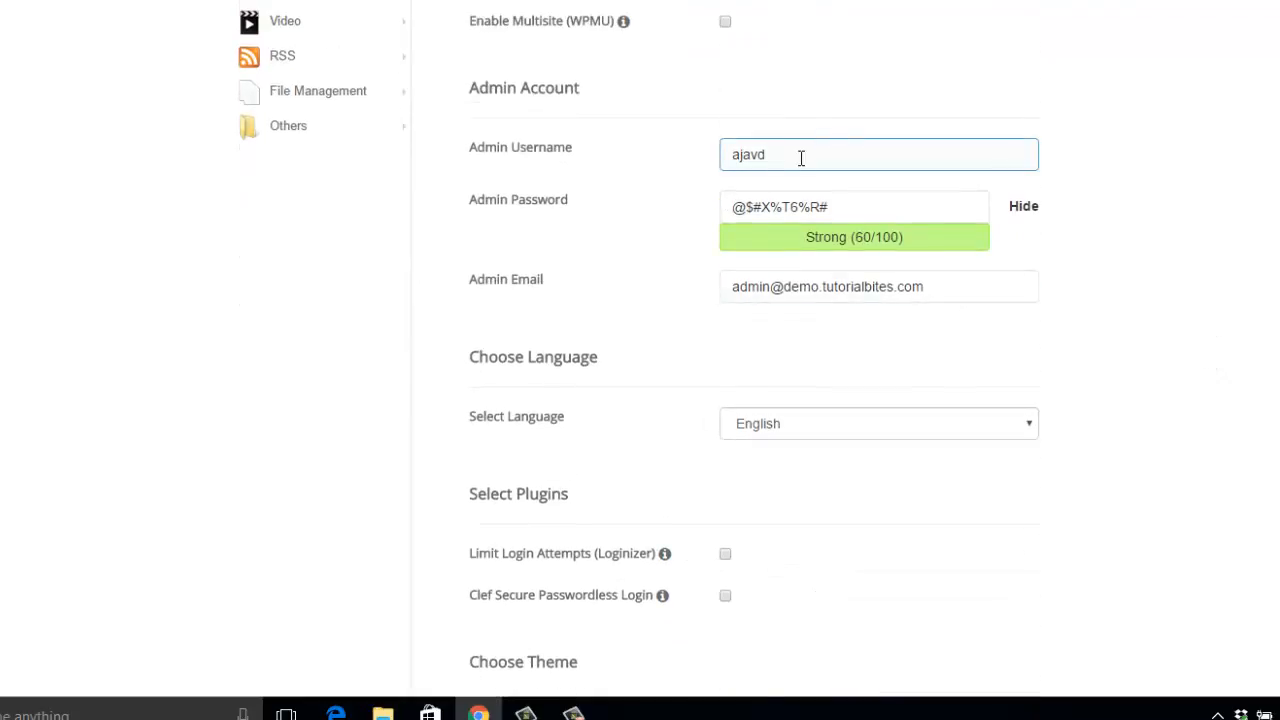
{"action": "left_click_drag", "start_coordinate": [800, 156], "coordinate": [663, 149]}
{"action": "type", "text": "a"}
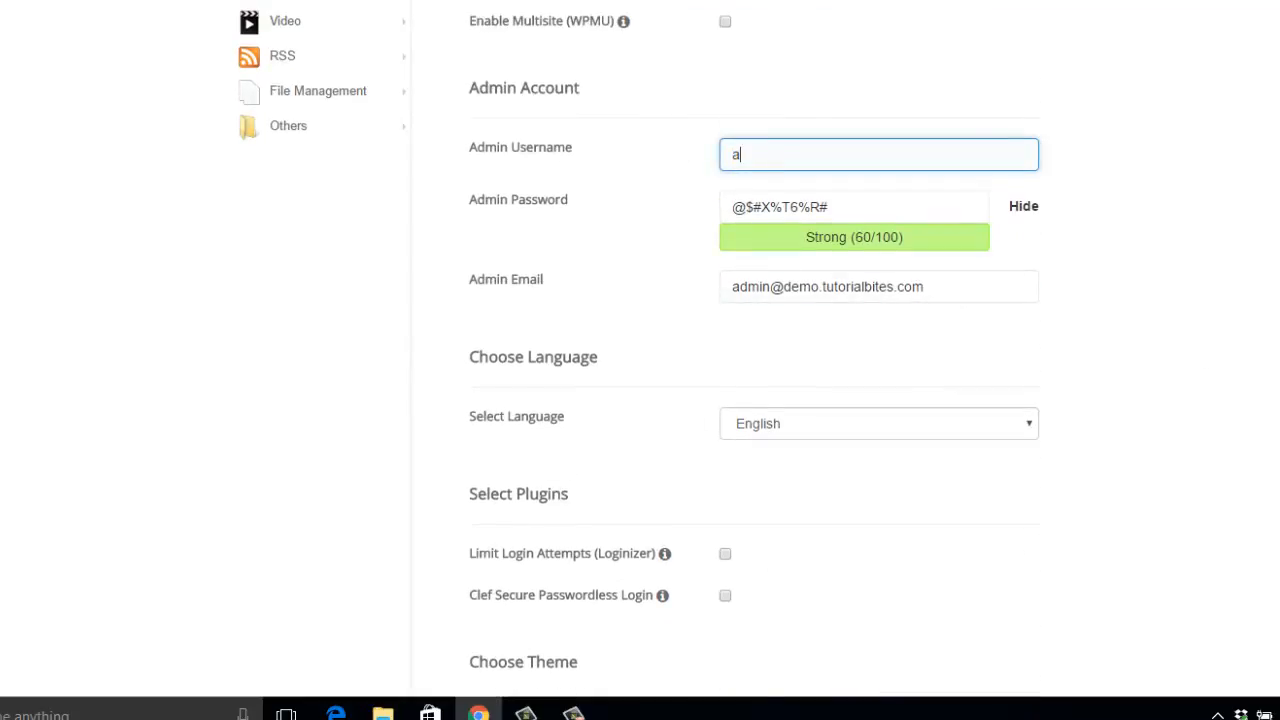
{"action": "type", "text": "dmin"}
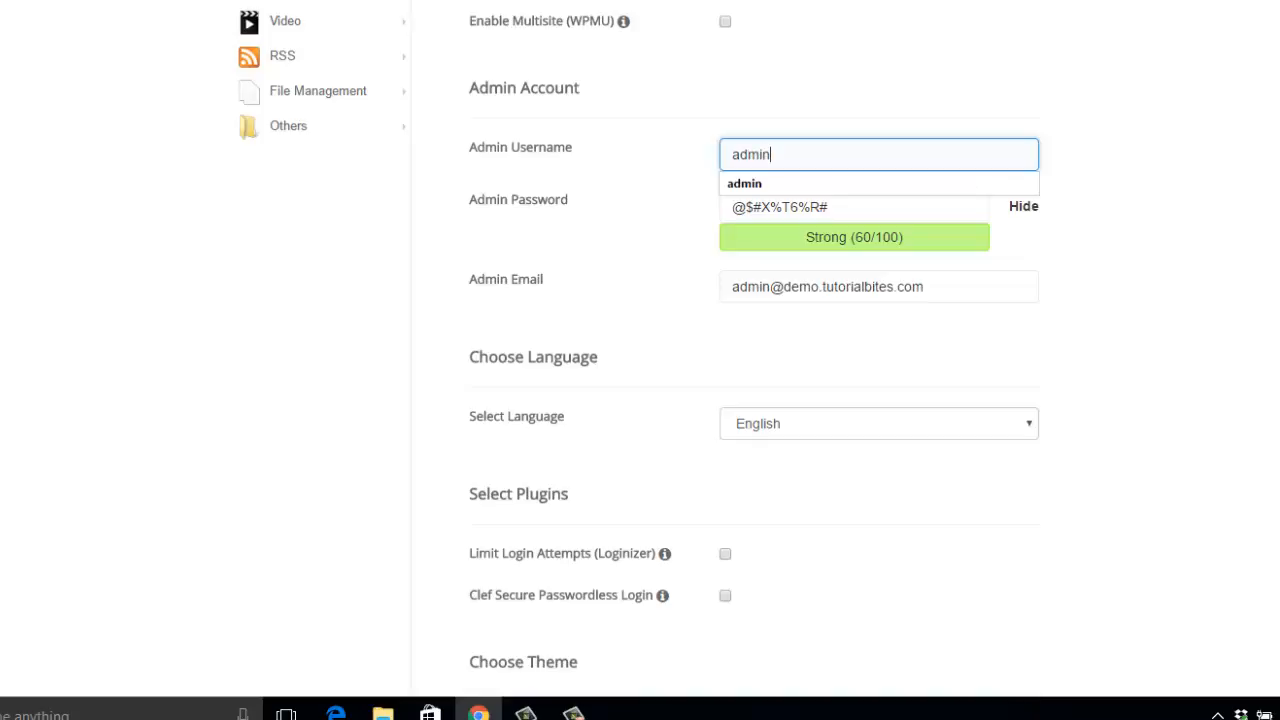
Step: Replace the generated admin password with the chosen admin account password
{"action": "key", "text": "Tab"}
{"action": "type", "text": "p"}
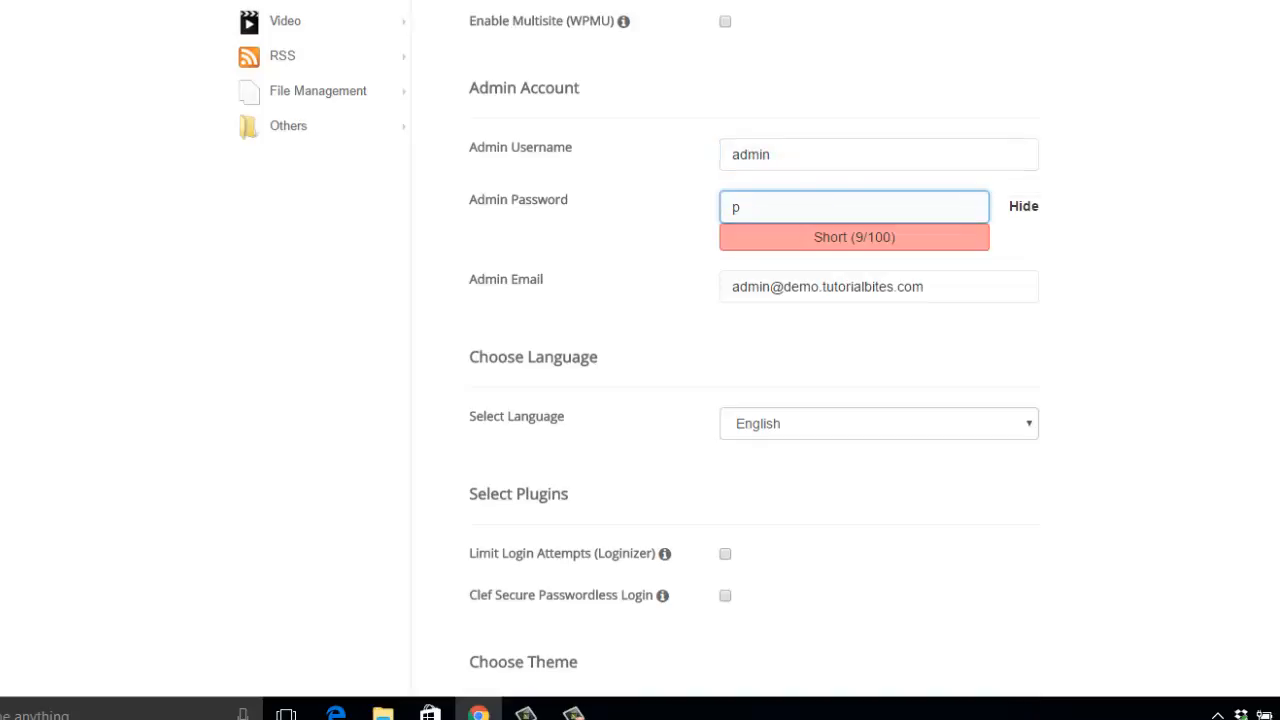
{"action": "type", "text": "as"}
{"action": "type", "text": "sword"}
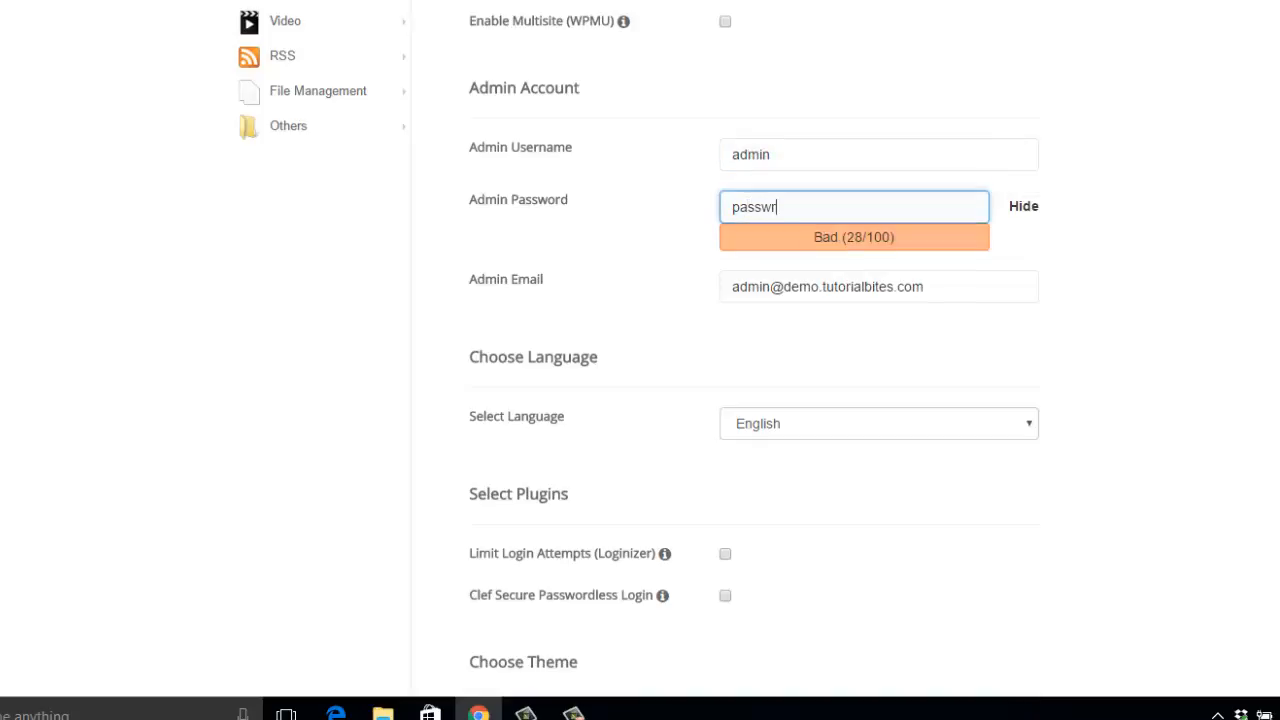
{"action": "type", "text": "12434"}
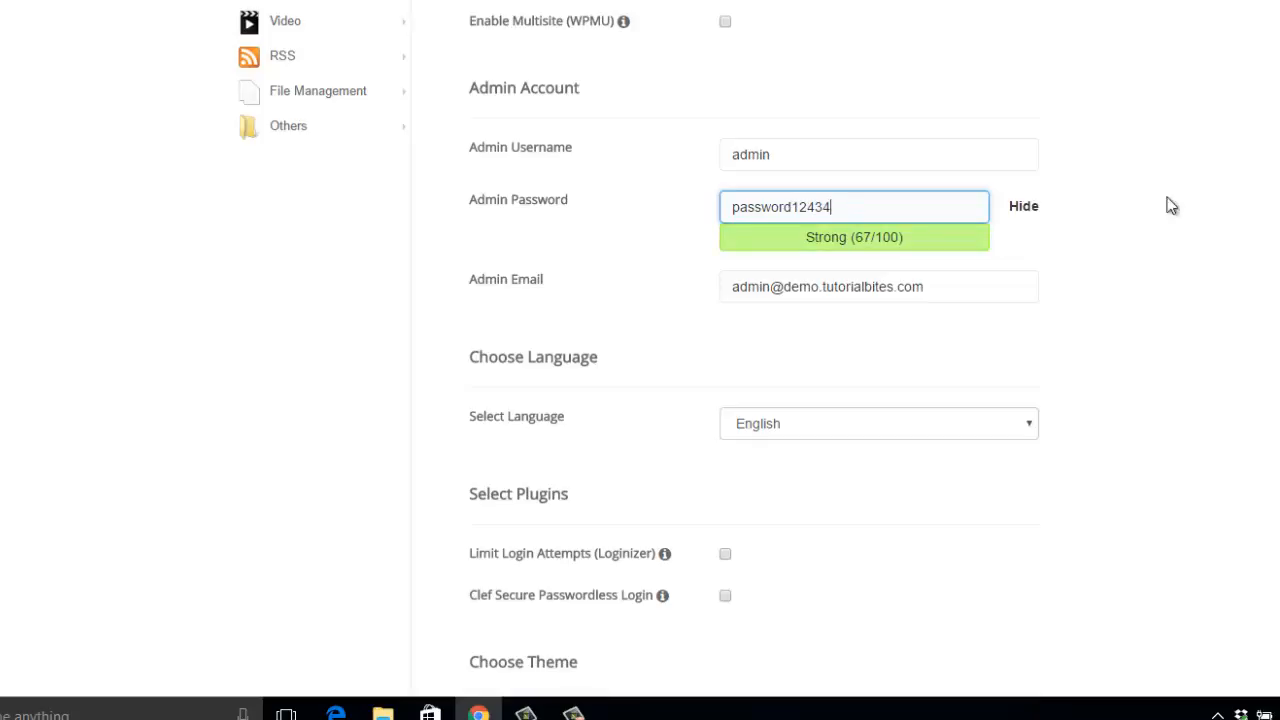
{"action": "left_click_drag", "start_coordinate": [886, 211], "coordinate": [632, 183]}
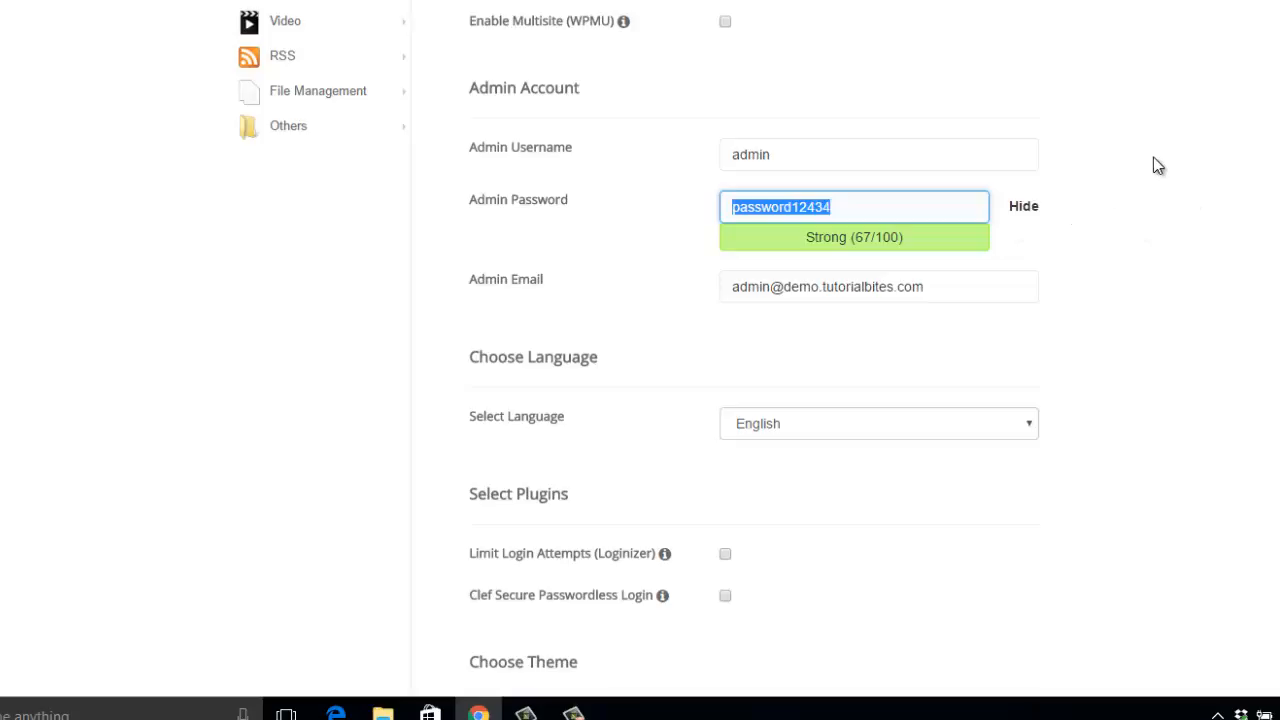
{"action": "type", "text": "password"}
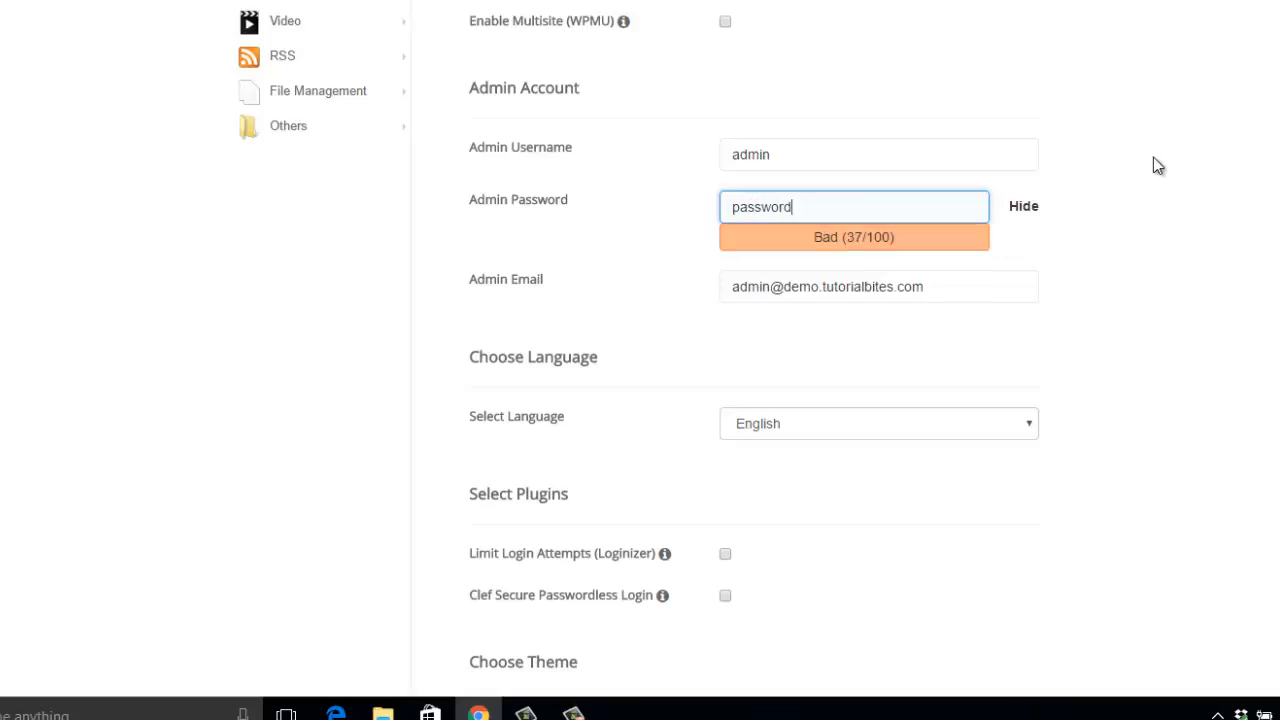
{"action": "type", "text": "1234"}
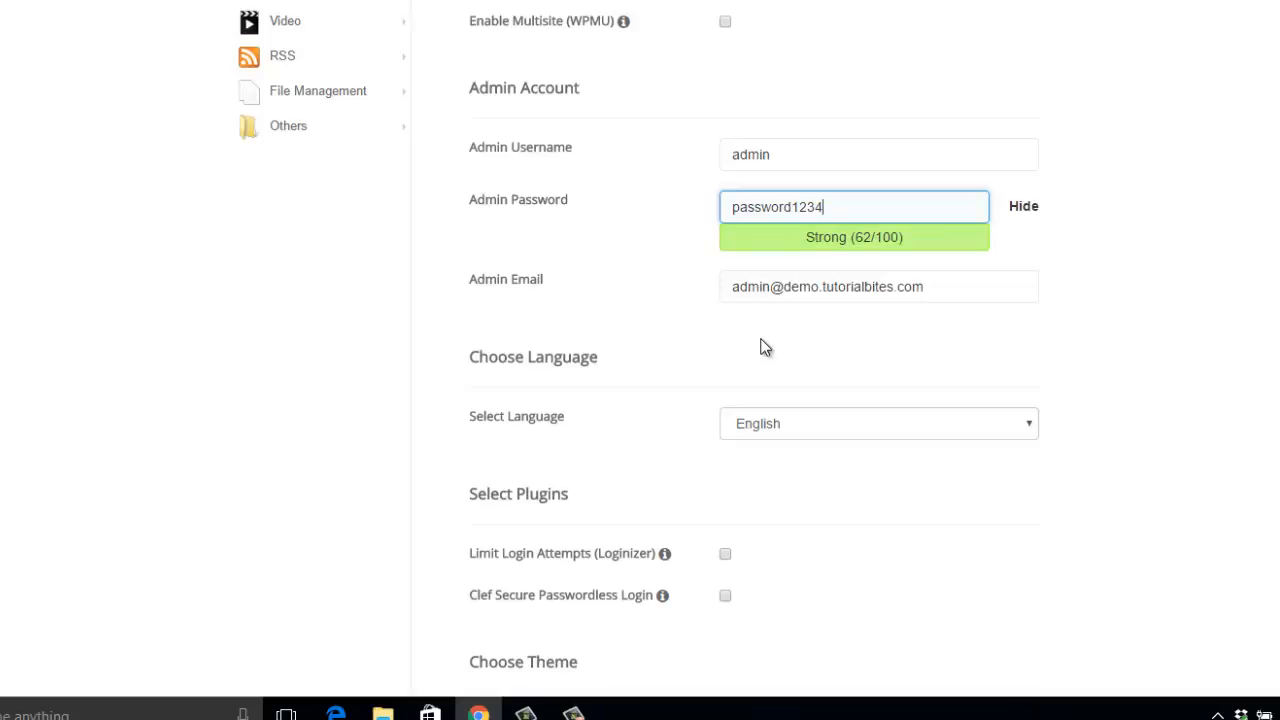
Step: Replace the default admin email with the site owner's e-mail address from the saved suggestions
{"action": "left_click_drag", "start_coordinate": [929, 289], "coordinate": [689, 271]}
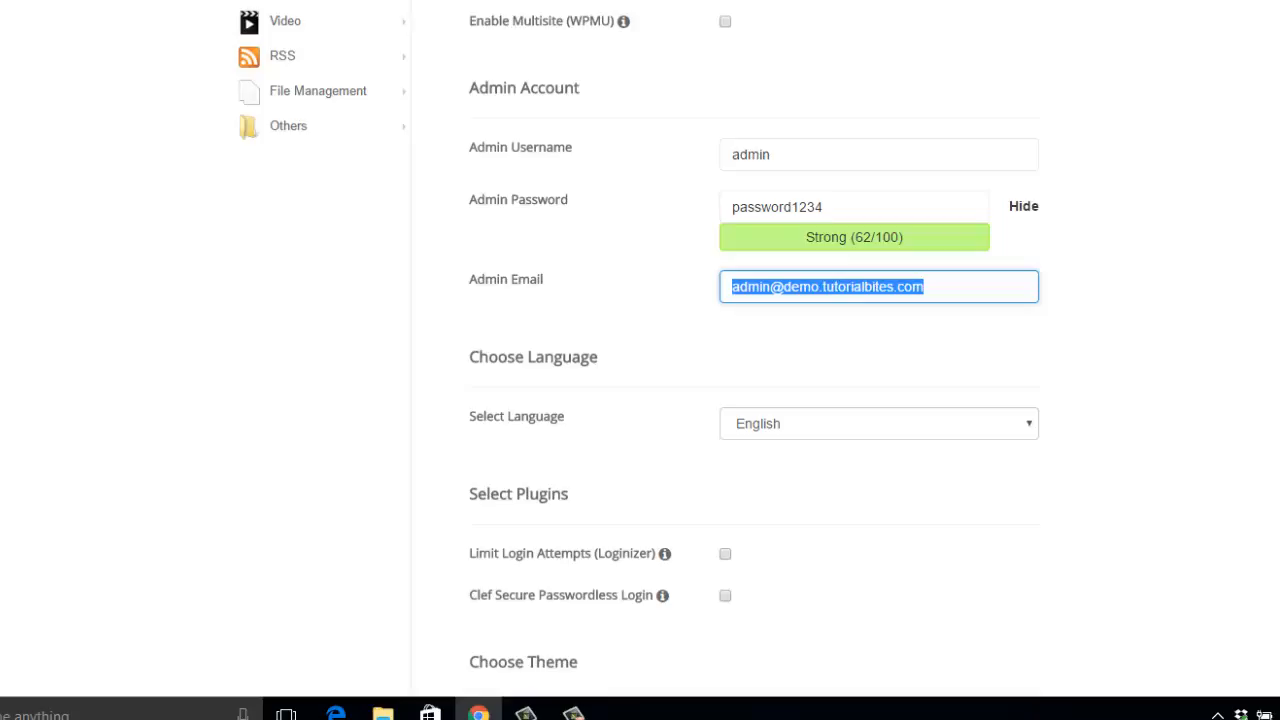
{"action": "type", "text": "tutori"}
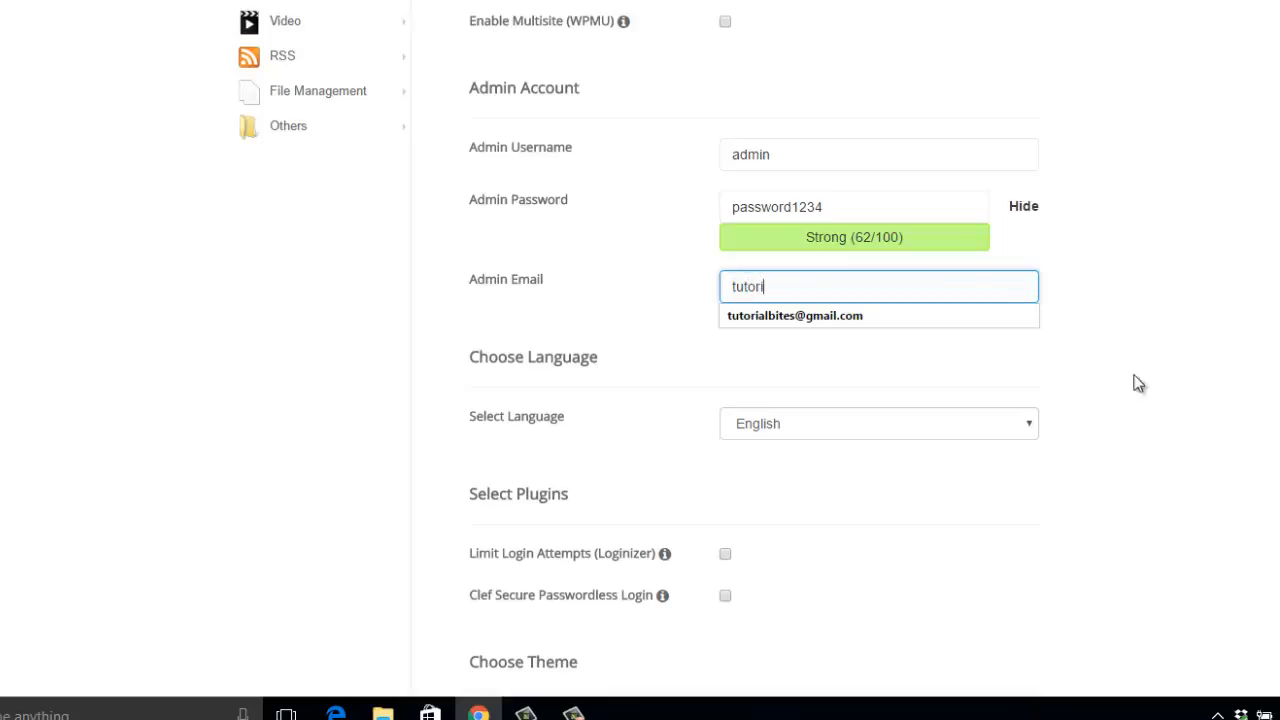
{"action": "left_click", "coordinate": [920, 315]}
Step: Expand the advanced options, set the database name to demo, and start the WordPress installation
{"action": "scroll", "coordinate": [1203, 383], "scroll_direction": "down", "scroll_amount": 2}
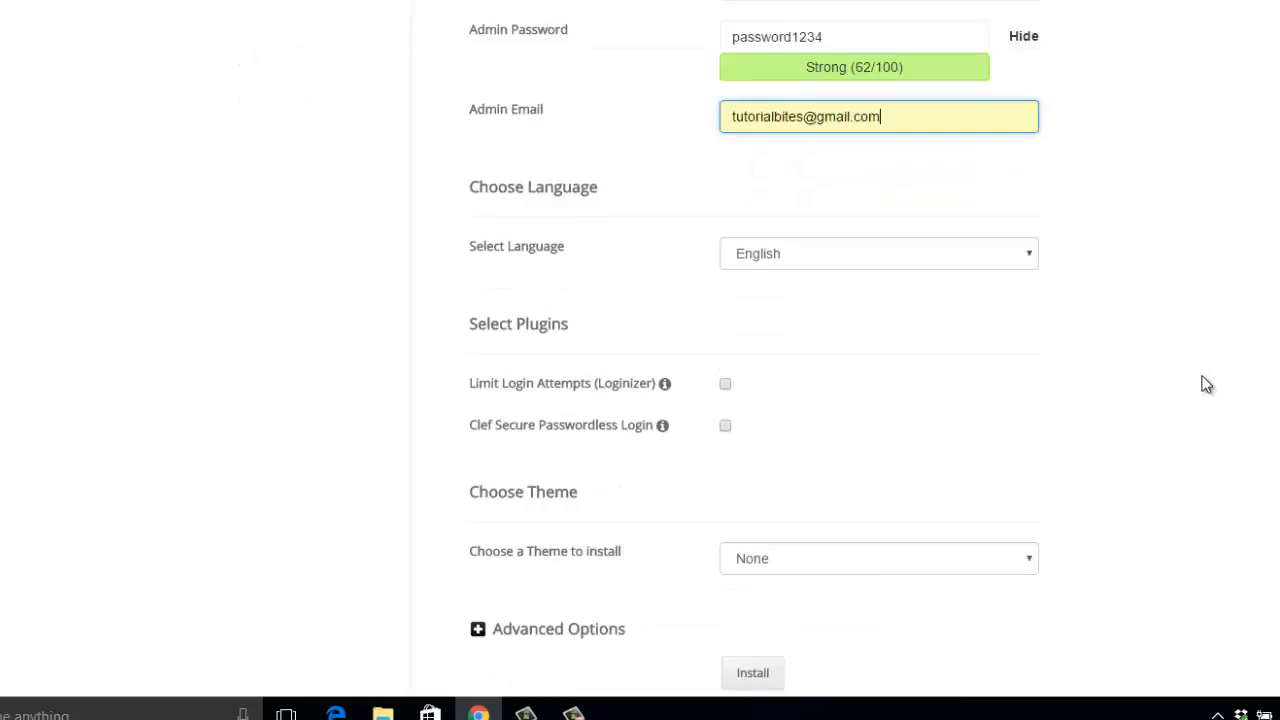
{"action": "scroll", "coordinate": [1206, 384], "scroll_direction": "down", "scroll_amount": 1}
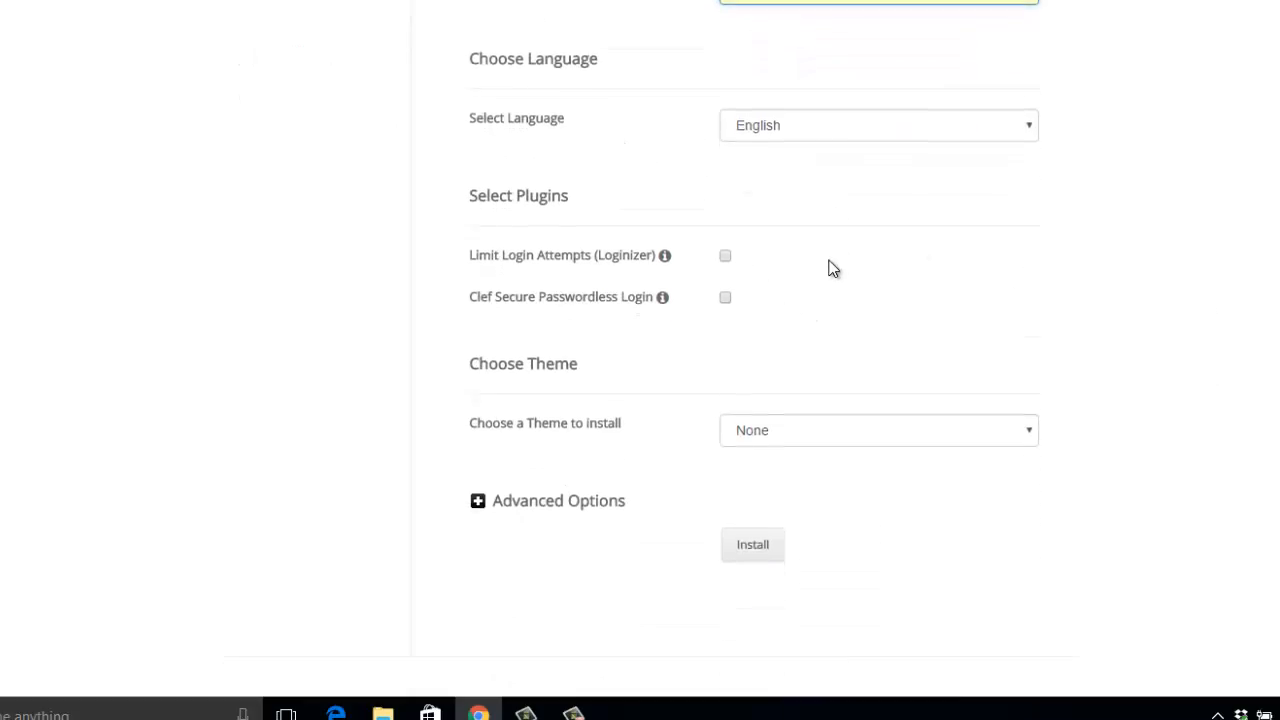
{"action": "scroll", "coordinate": [829, 266], "scroll_direction": "down", "scroll_amount": 1}
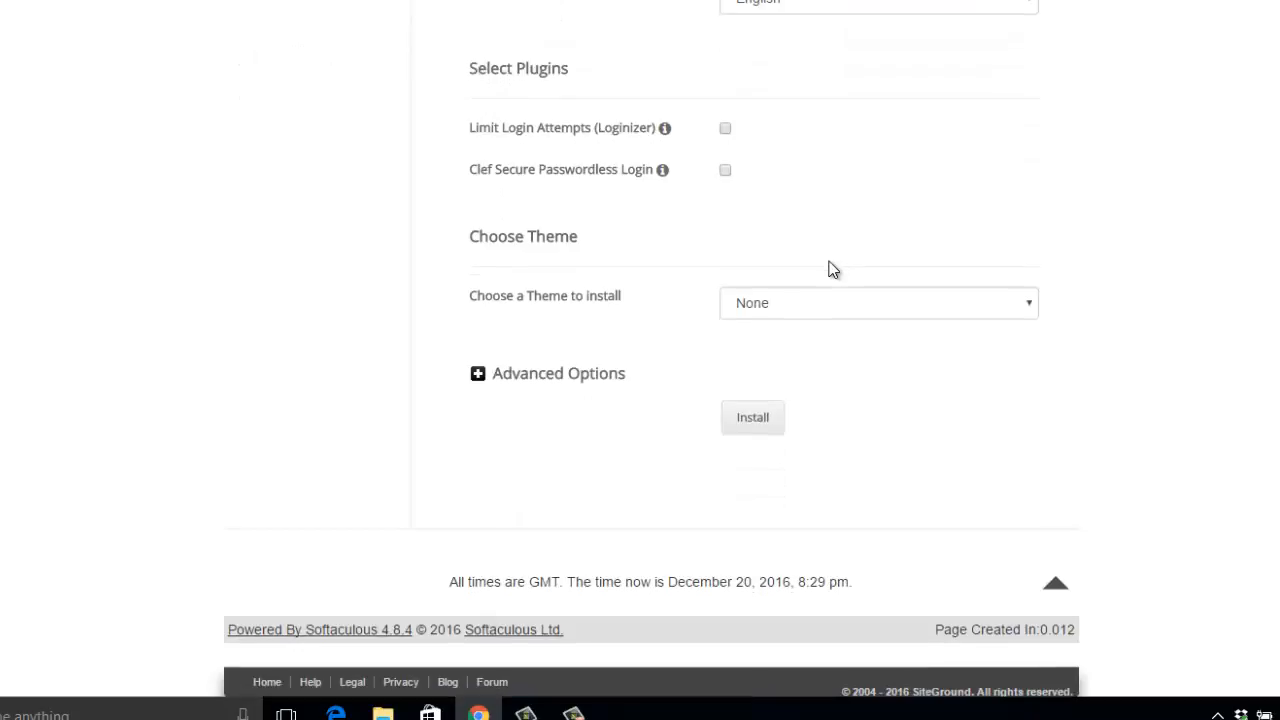
{"action": "left_click", "coordinate": [478, 376]}
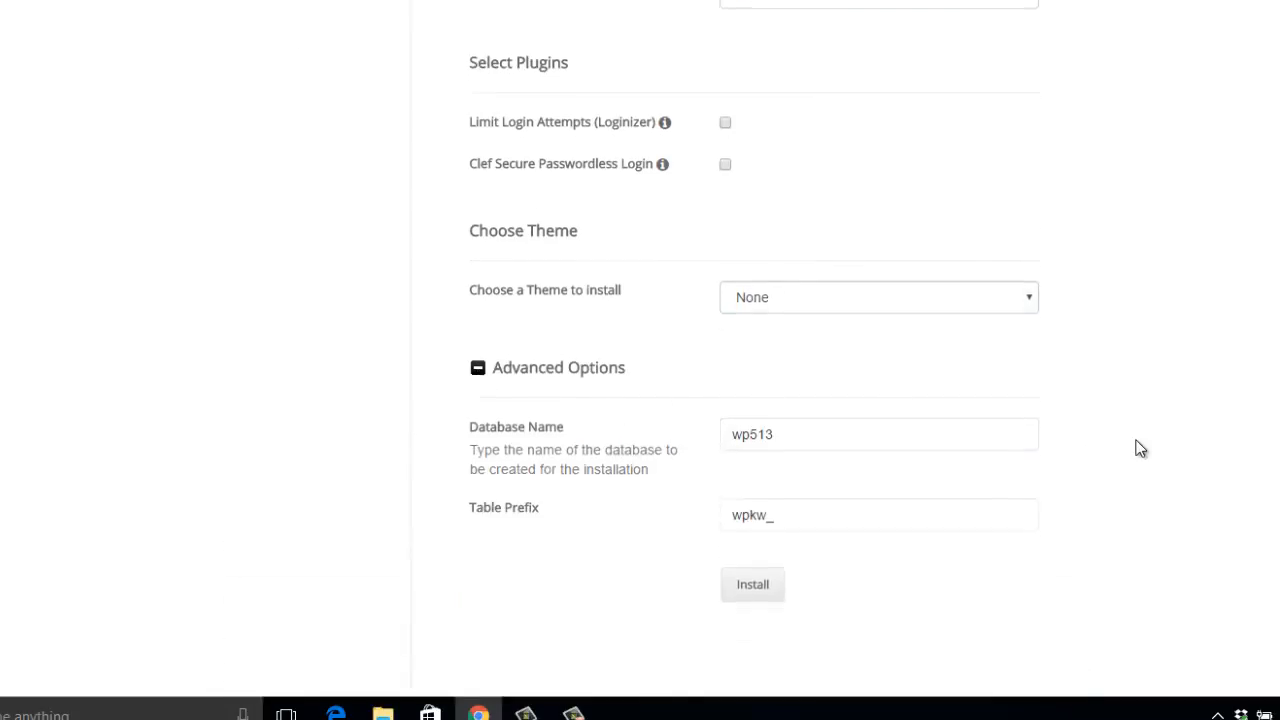
{"action": "scroll", "coordinate": [1135, 447], "scroll_direction": "down", "scroll_amount": 2}
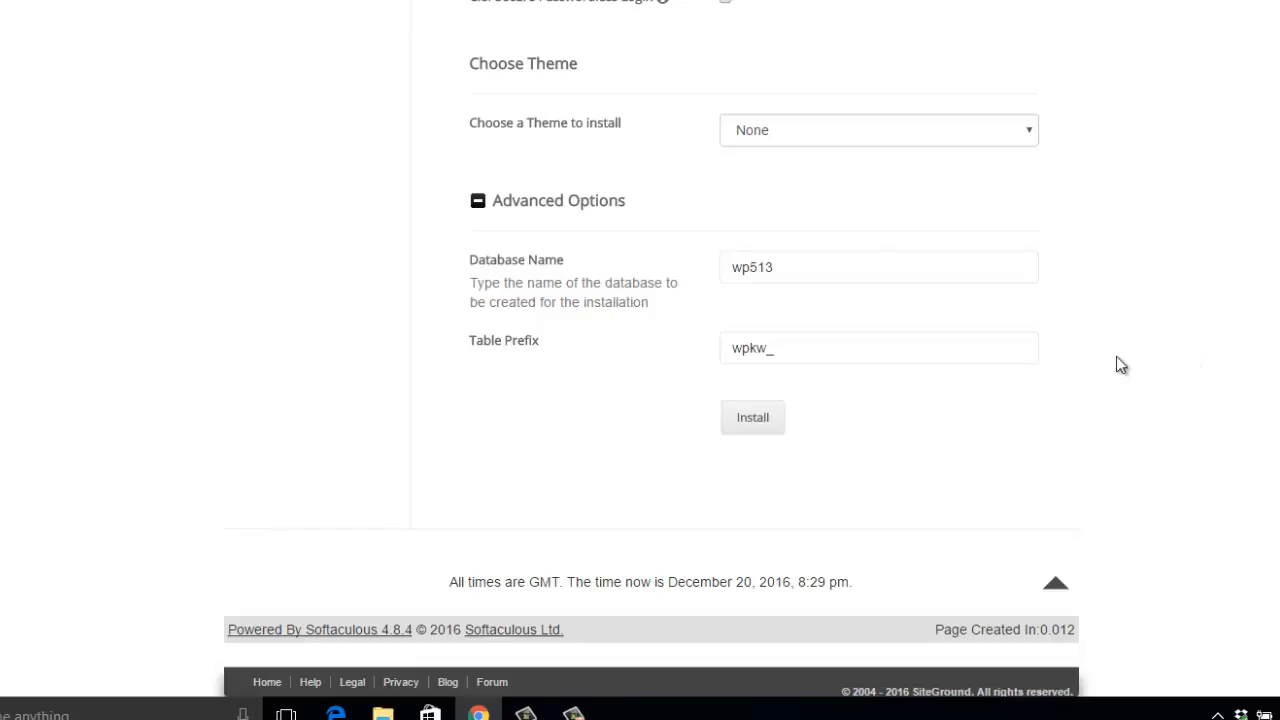
{"action": "left_click", "coordinate": [797, 270]}
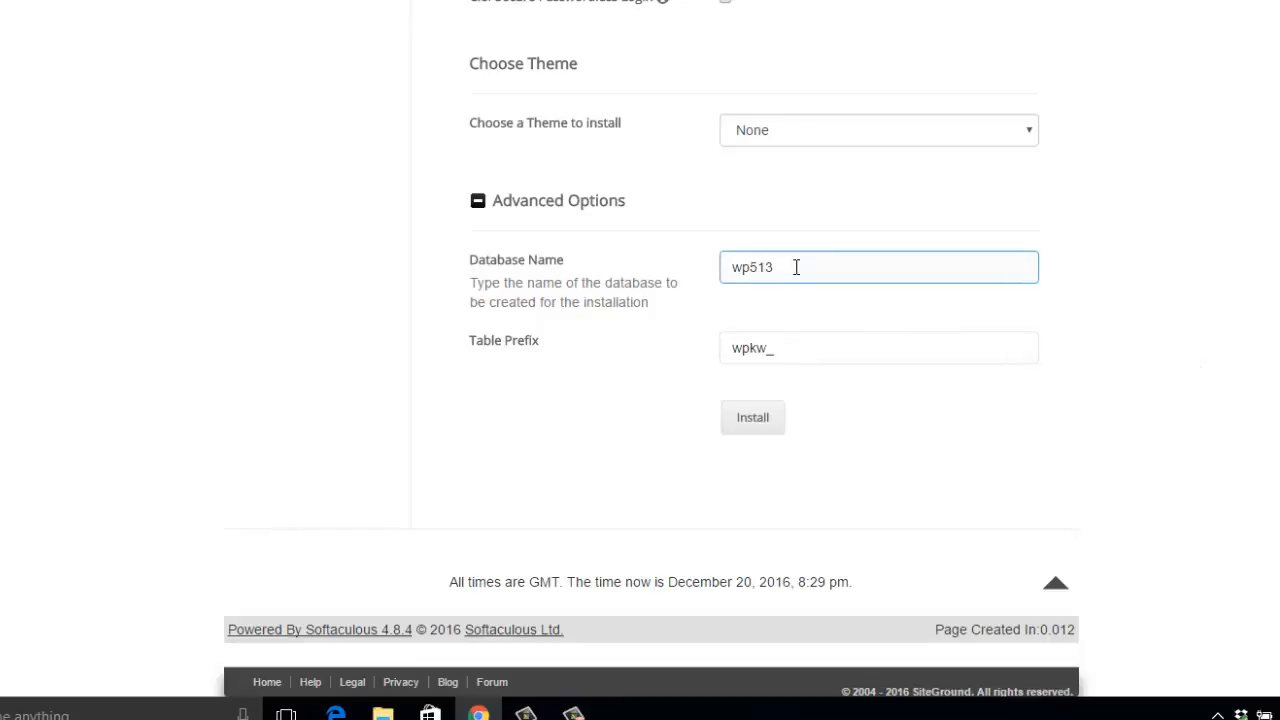
{"action": "left_click_drag", "start_coordinate": [788, 267], "coordinate": [691, 268]}
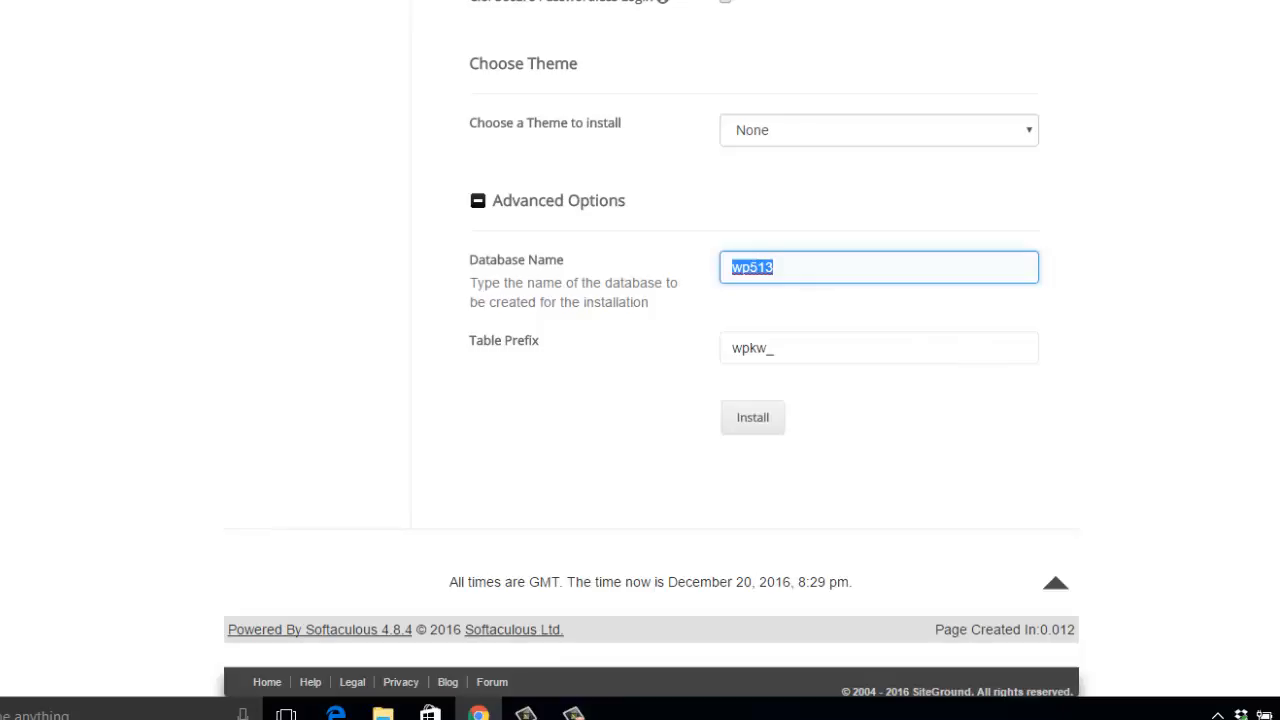
{"action": "type", "text": "demo"}
{"action": "left_click", "coordinate": [744, 413]}
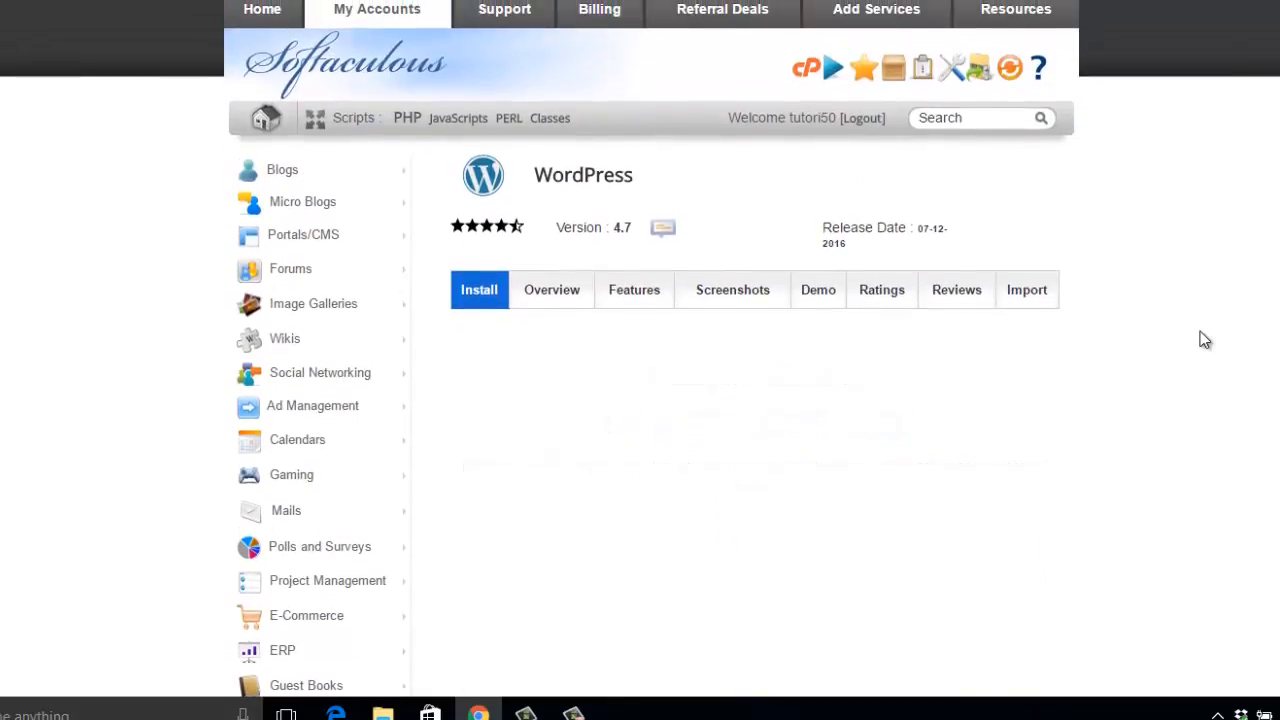
Step: Open the administrative URL of the new WordPress installation at demo.tutorialbites.com/wp-admin/
{"action": "scroll", "coordinate": [1200, 332], "scroll_direction": "down", "scroll_amount": 2}
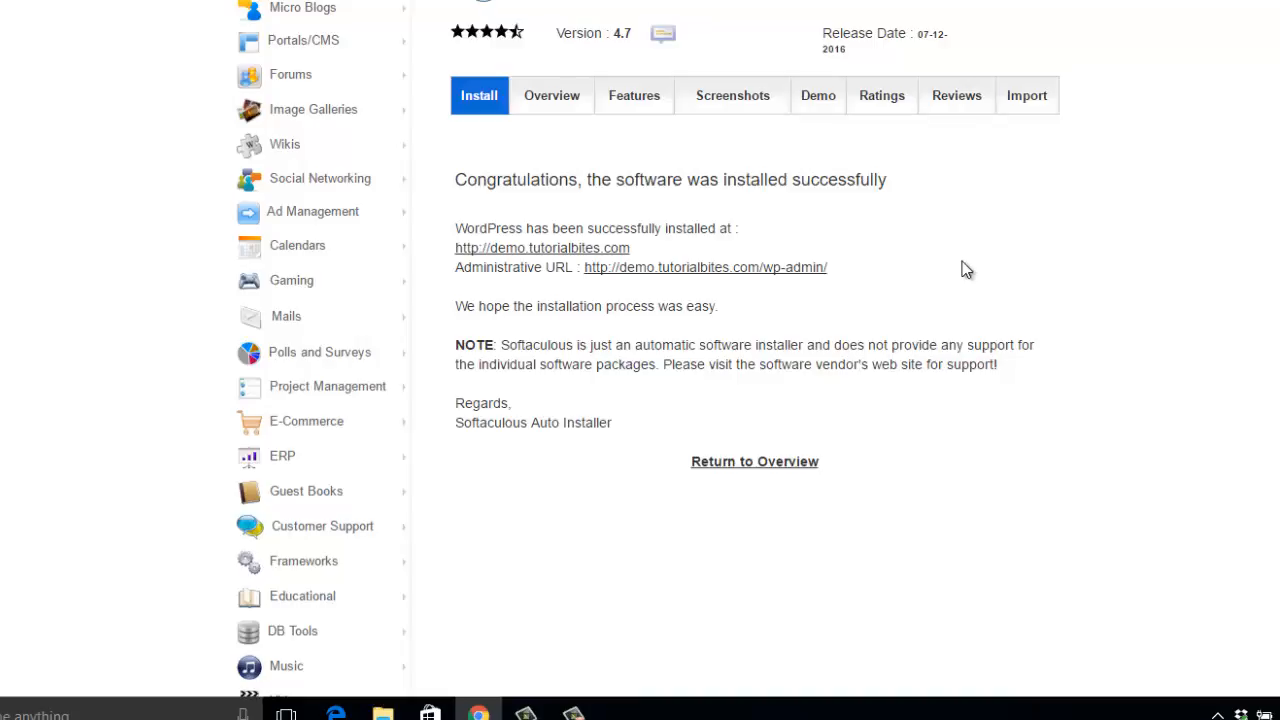
{"action": "left_click", "coordinate": [693, 278]}
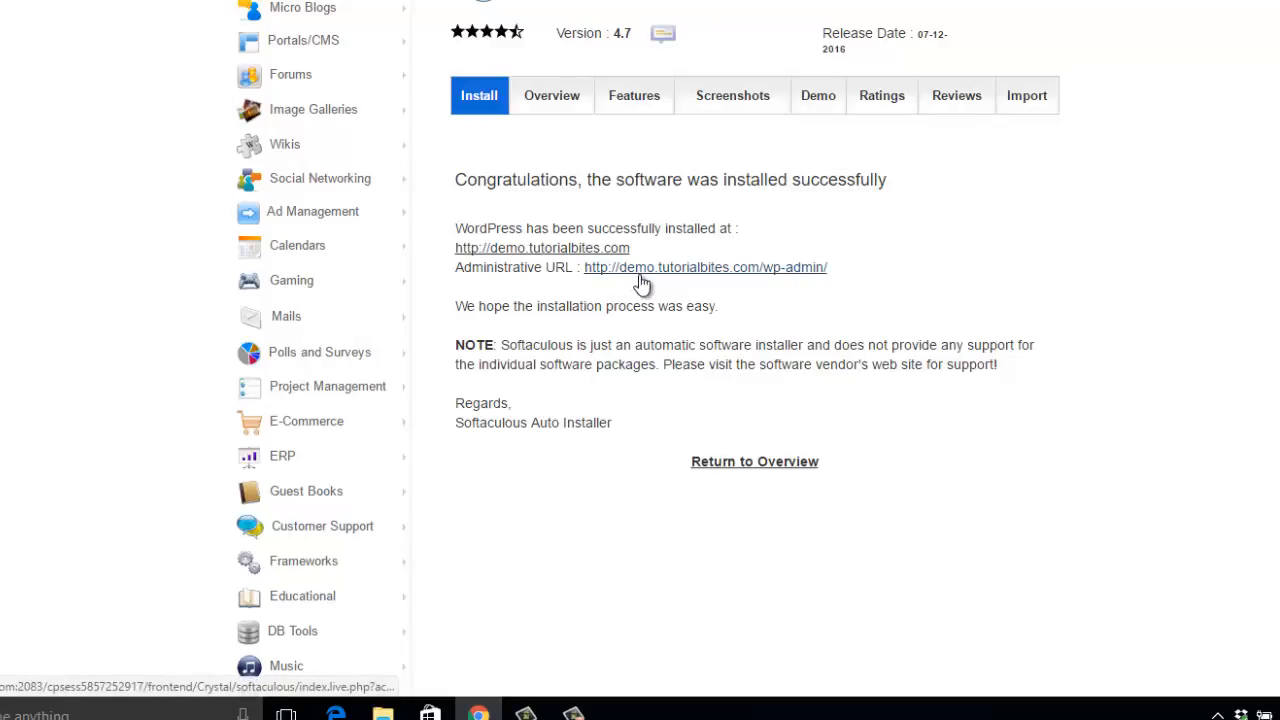
{"action": "left_click", "coordinate": [788, 272]}
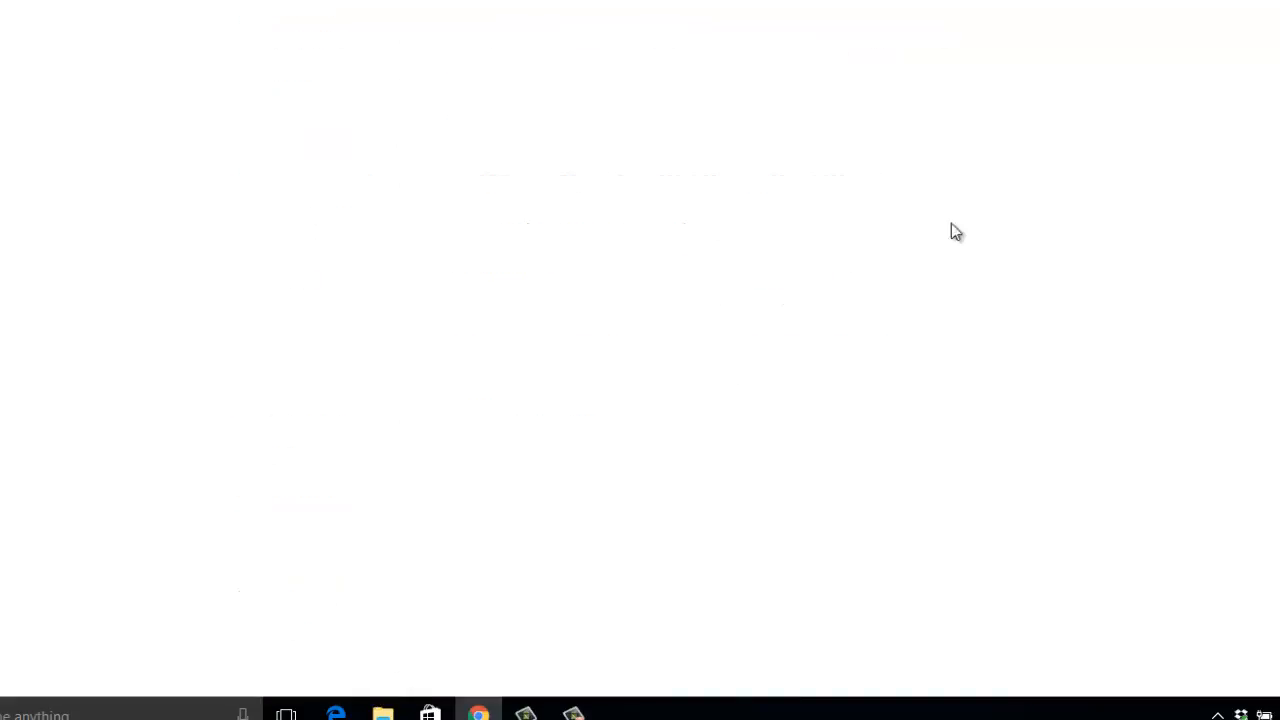